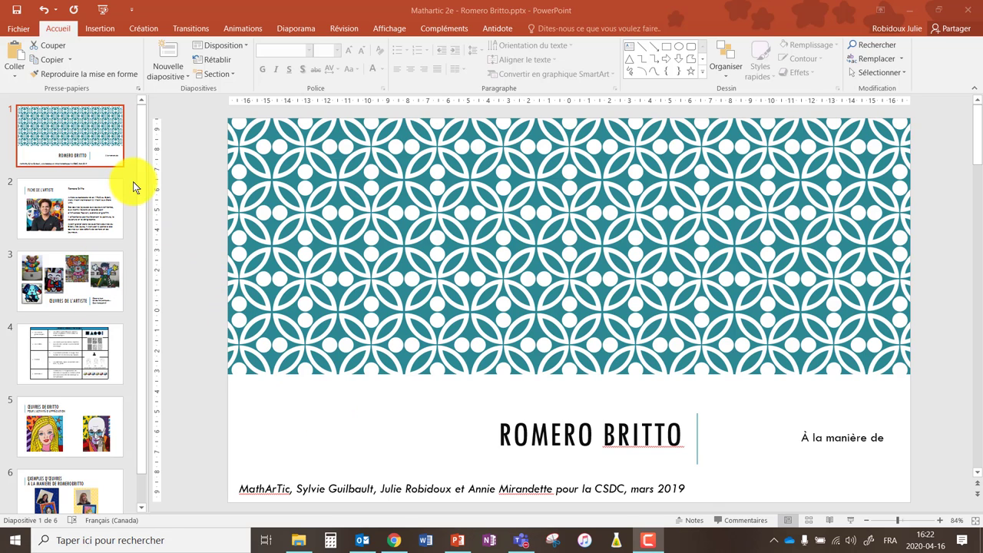
Step: Bring up the Diaporama ribbon options for the six-slide Romero Britto presentation
{"action": "left_click", "coordinate": [303, 30]}
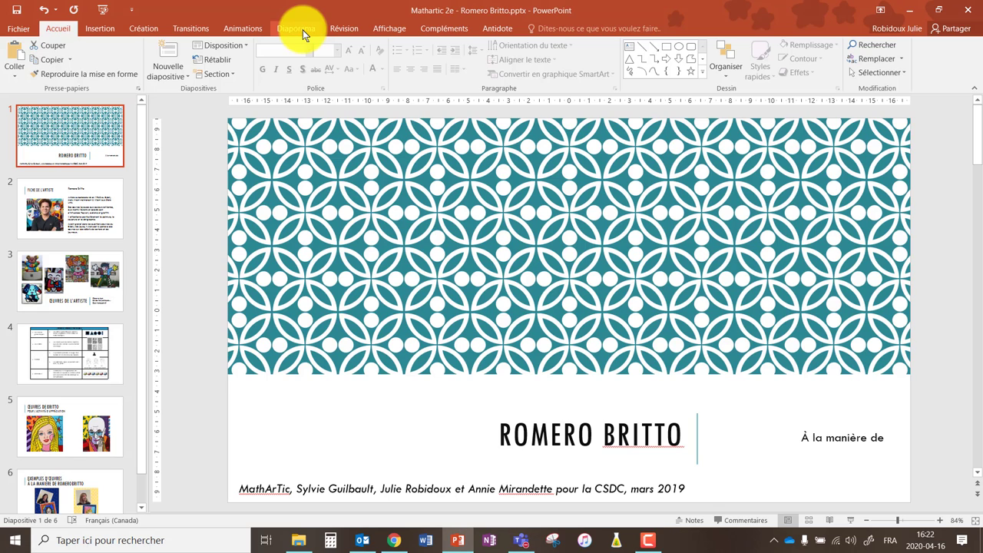
{"action": "left_click", "coordinate": [303, 30]}
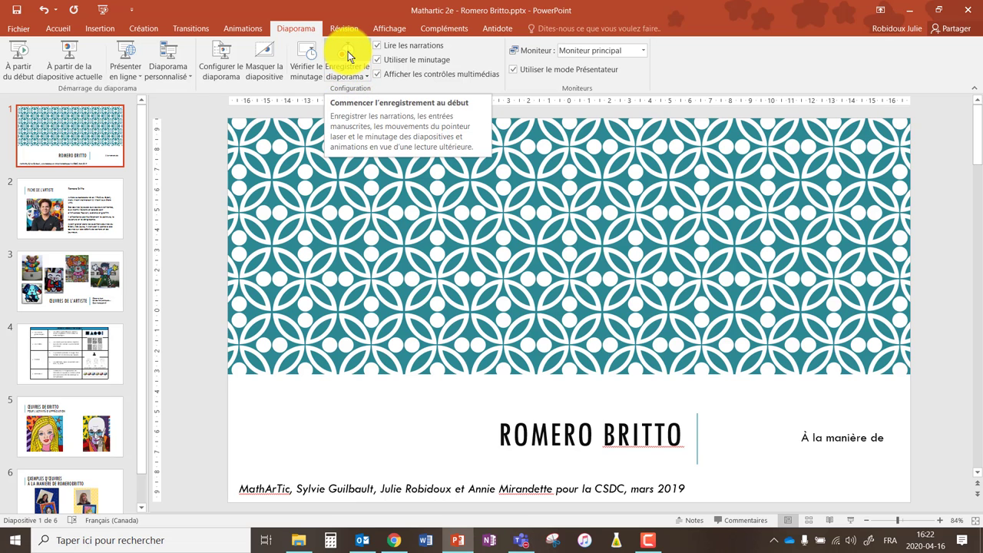
Step: Start recording the slideshow from the beginning with narration and ink enabled
{"action": "left_click", "coordinate": [348, 62]}
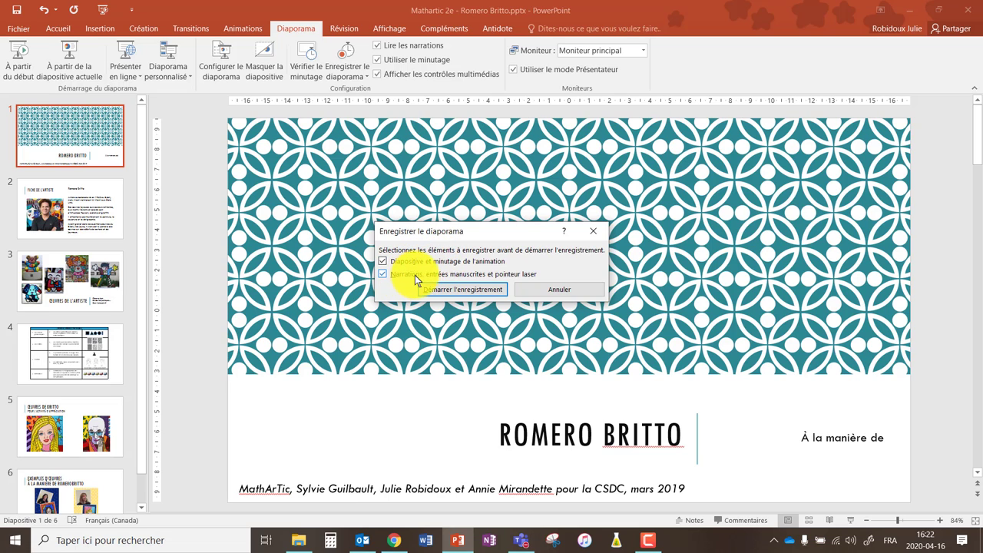
{"action": "left_click", "coordinate": [480, 296]}
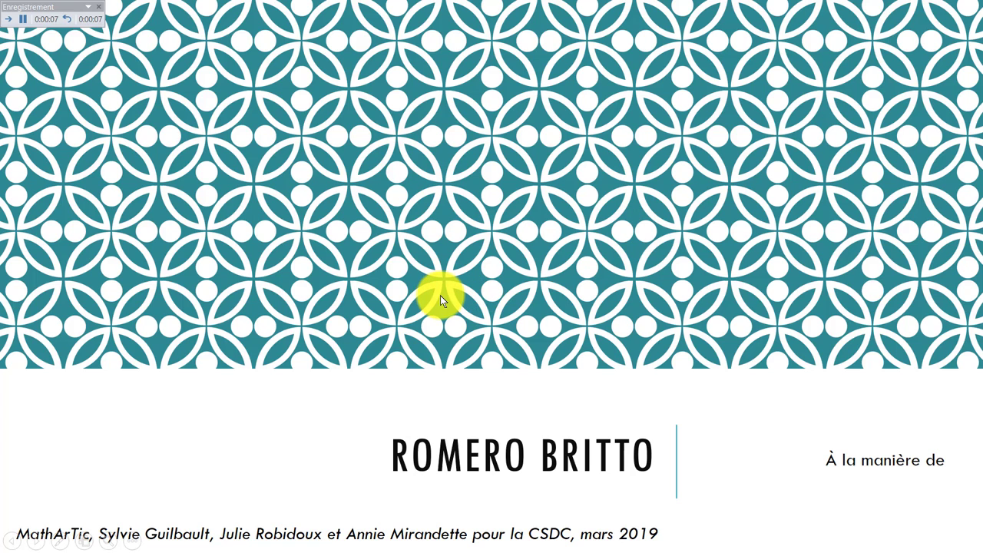
Step: Advance the recording from the title slide to the 'Fiche de l'artiste' slide
{"action": "left_click", "coordinate": [350, 321]}
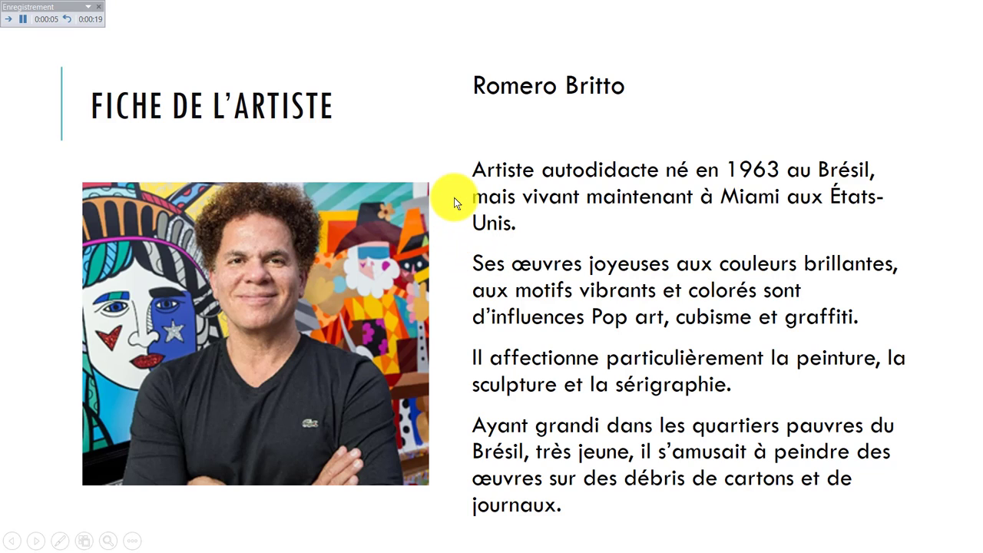
Step: Switch to the laser pointer via Options du pointeur while recording
{"action": "right_click", "coordinate": [420, 96]}
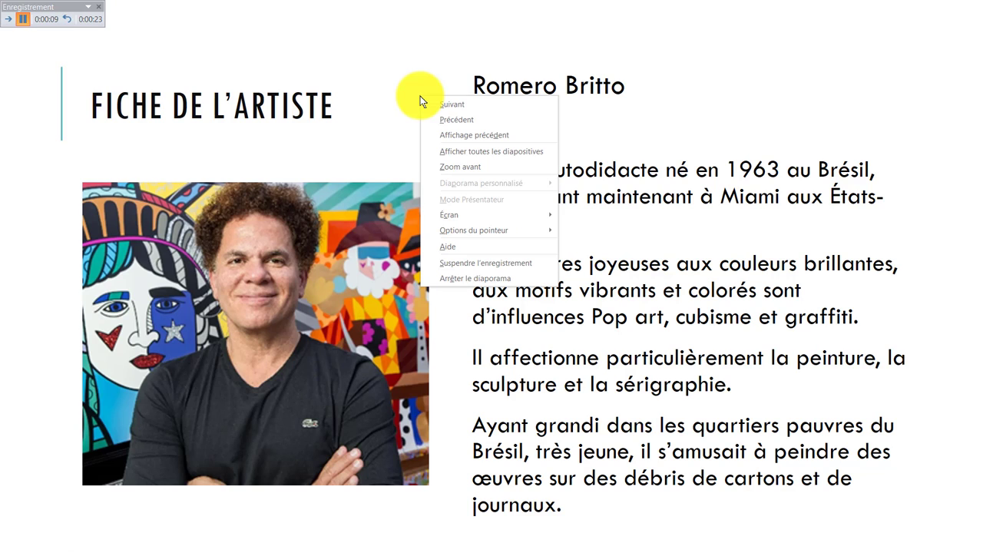
{"action": "mouse_move", "coordinate": [500, 230]}
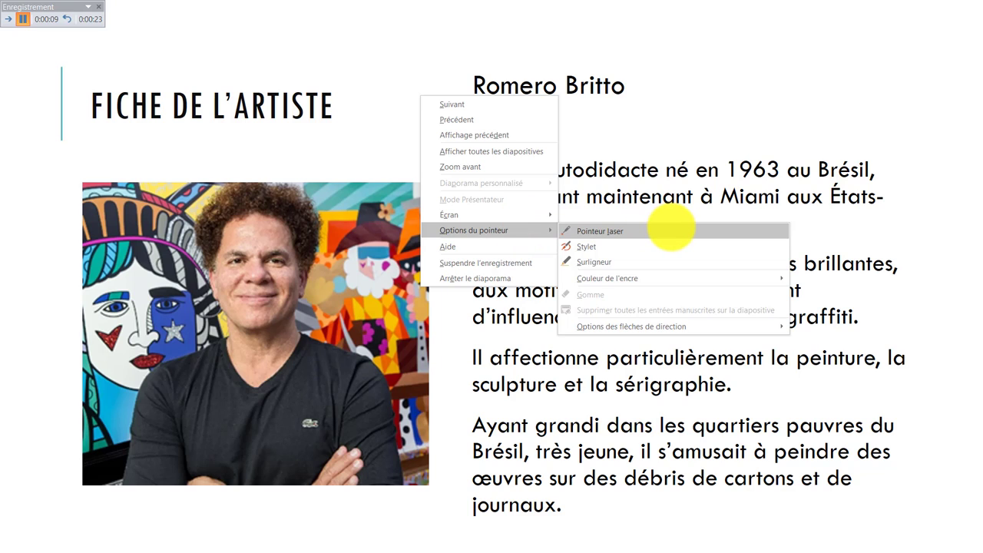
{"action": "left_click", "coordinate": [671, 228]}
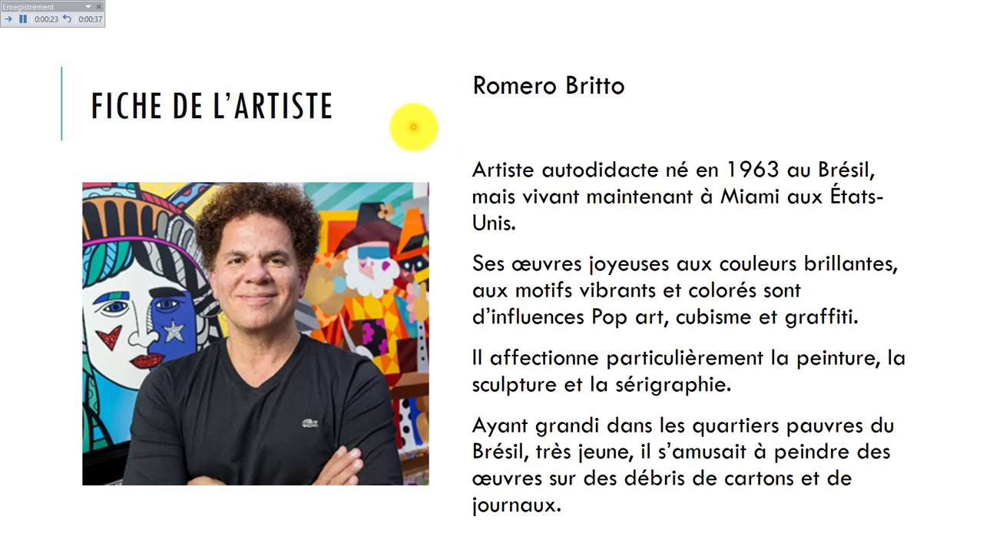
Step: Switch to the Stylet pen and draw a red ink mark around 'vivant'
{"action": "right_click", "coordinate": [414, 128]}
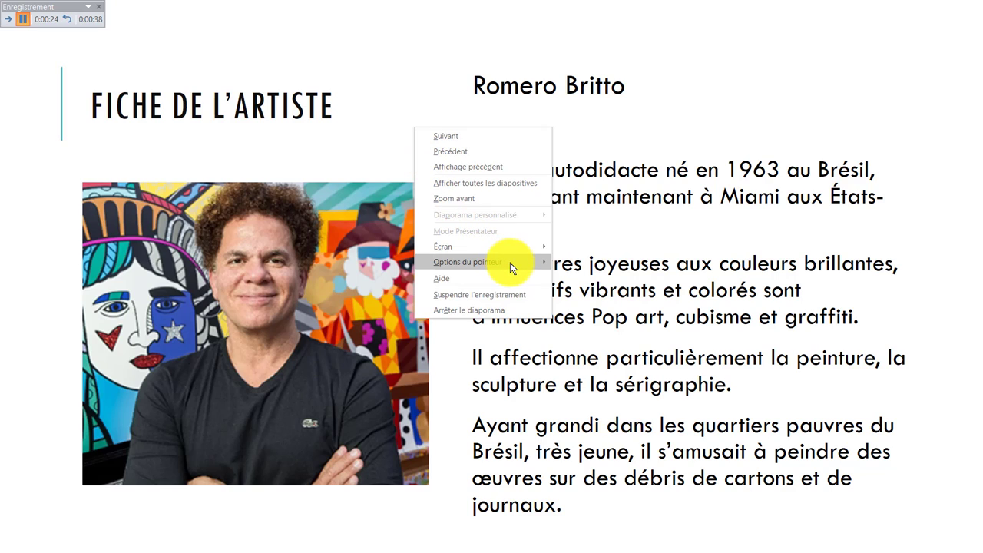
{"action": "mouse_move", "coordinate": [510, 263]}
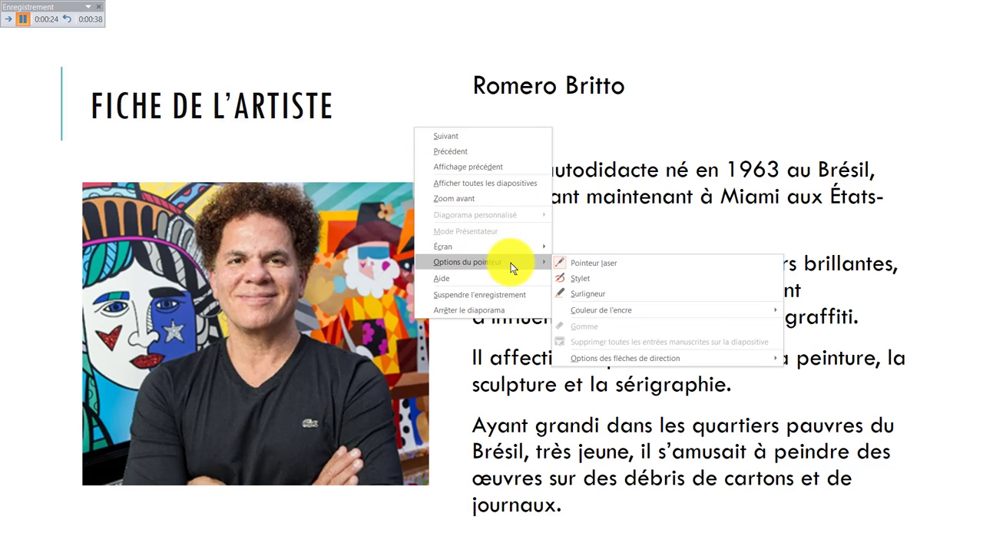
{"action": "left_click", "coordinate": [584, 279]}
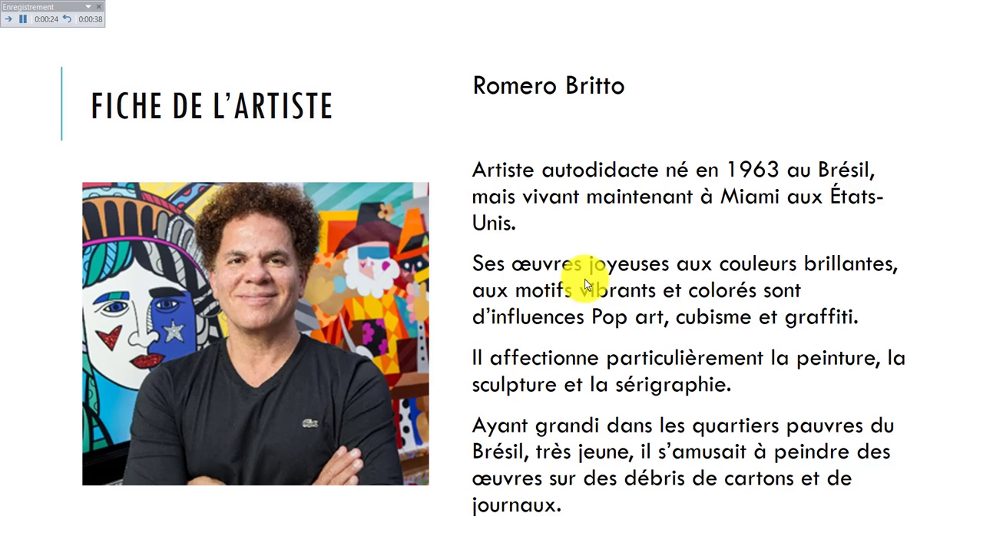
{"action": "mouse_move", "coordinate": [517, 242]}
{"action": "left_mouse_down"}
{"action": "mouse_move", "coordinate": [559, 229]}
{"action": "mouse_move", "coordinate": [576, 206]}
{"action": "mouse_move", "coordinate": [527, 187]}
{"action": "left_mouse_up"}
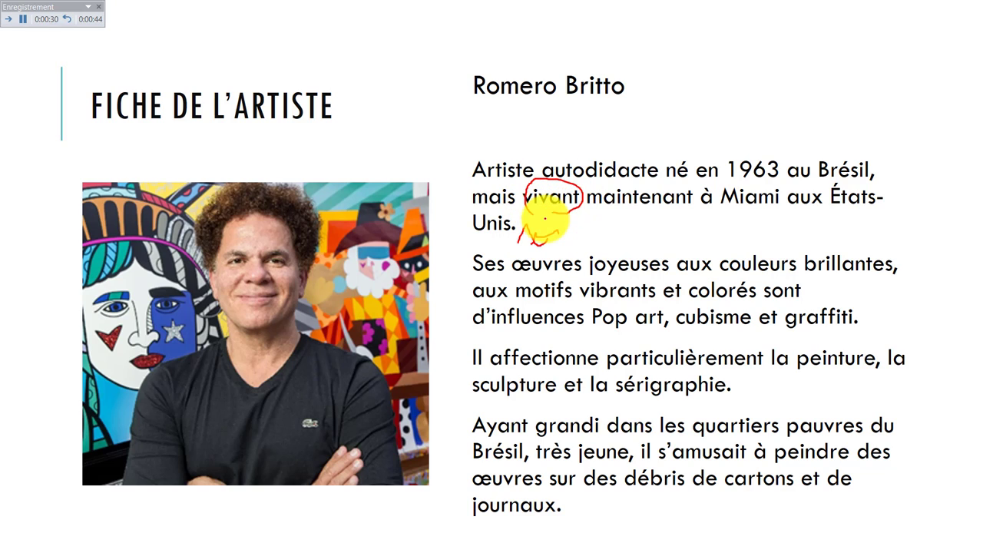
Step: Switch to the Surligneur and highlight 'vivant' and 'maintenant' in yellow
{"action": "right_click", "coordinate": [446, 120]}
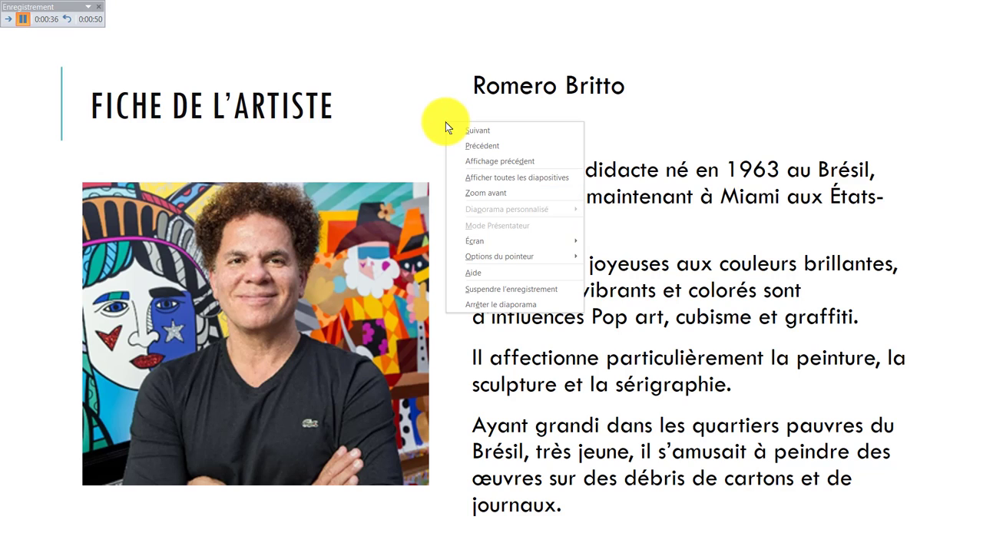
{"action": "mouse_move", "coordinate": [536, 247]}
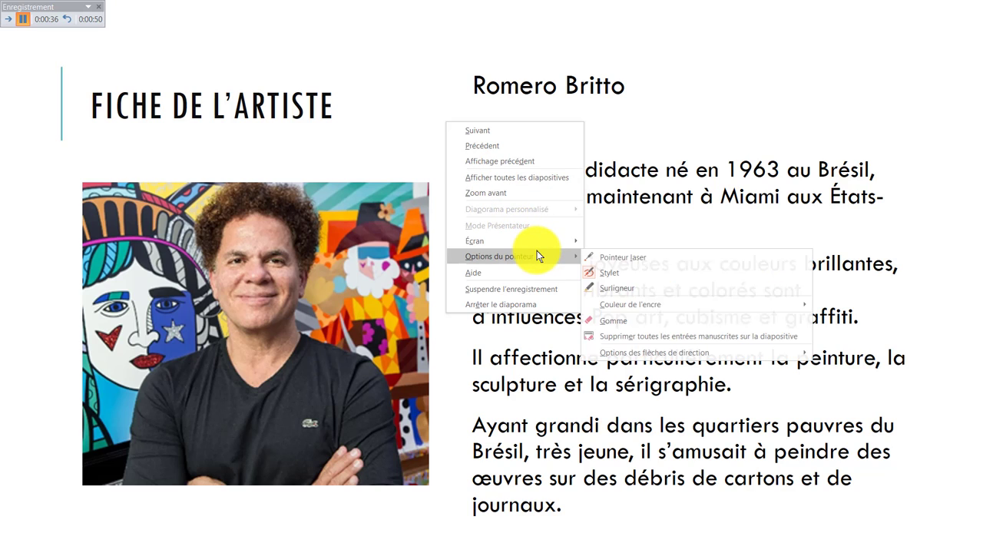
{"action": "left_click", "coordinate": [620, 286]}
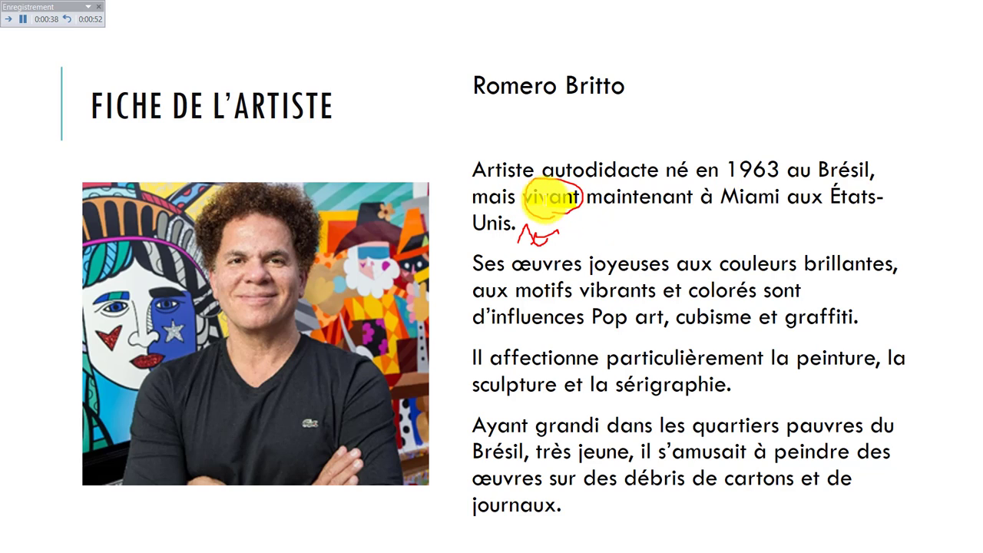
{"action": "left_click_drag", "start_coordinate": [530, 199], "coordinate": [586, 215]}
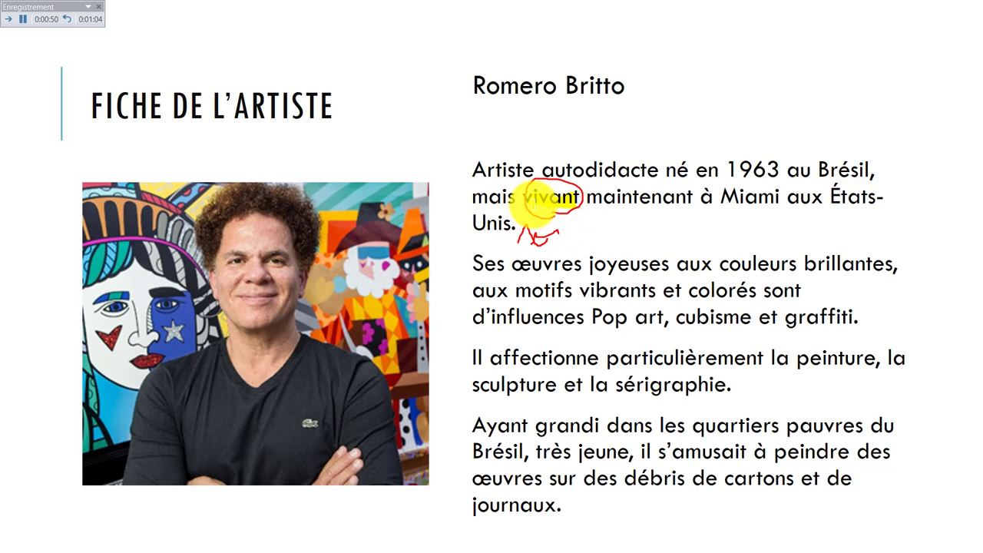
{"action": "left_click_drag", "start_coordinate": [590, 202], "coordinate": [673, 201]}
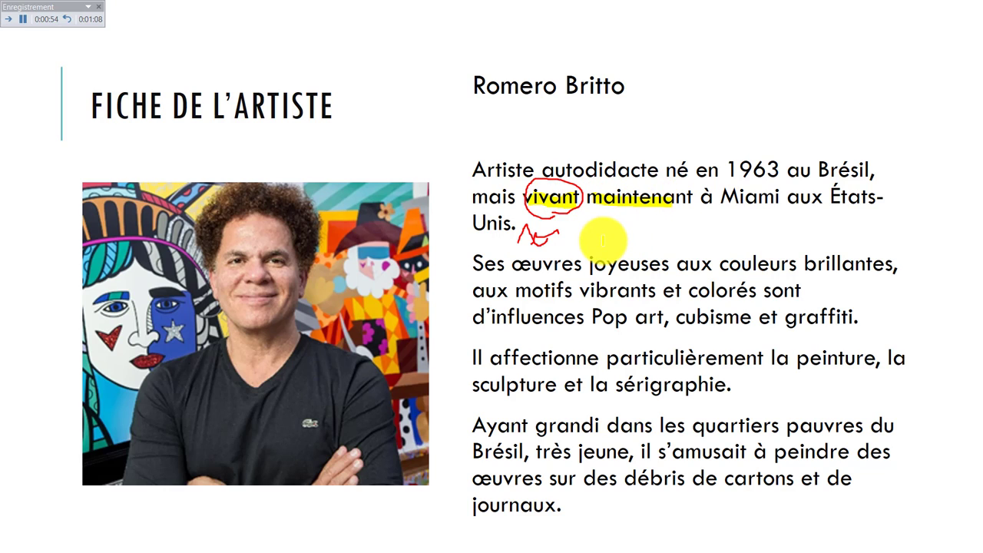
Step: Select the Stylet pen and scribble a red ink mark under 'Unis.'
{"action": "right_click", "coordinate": [443, 121]}
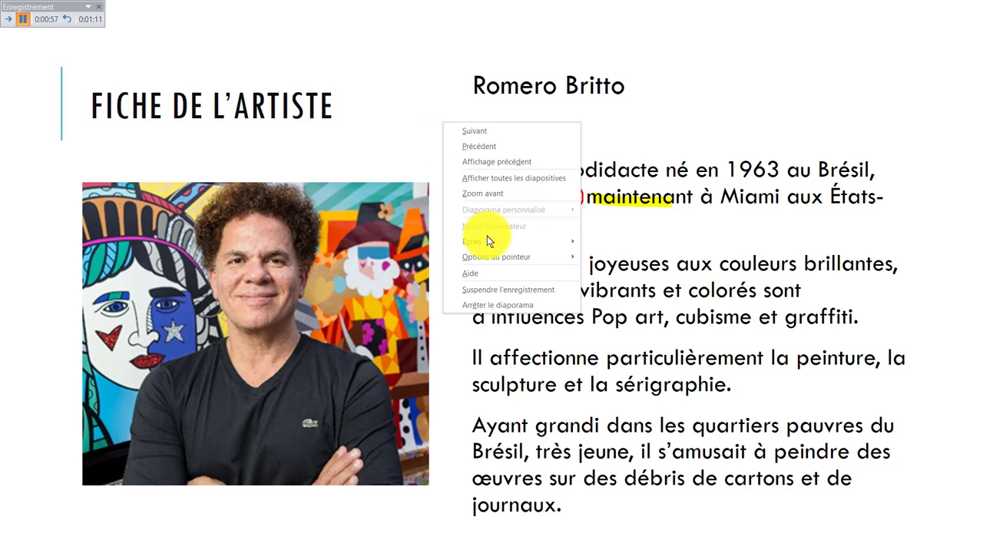
{"action": "mouse_move", "coordinate": [532, 262]}
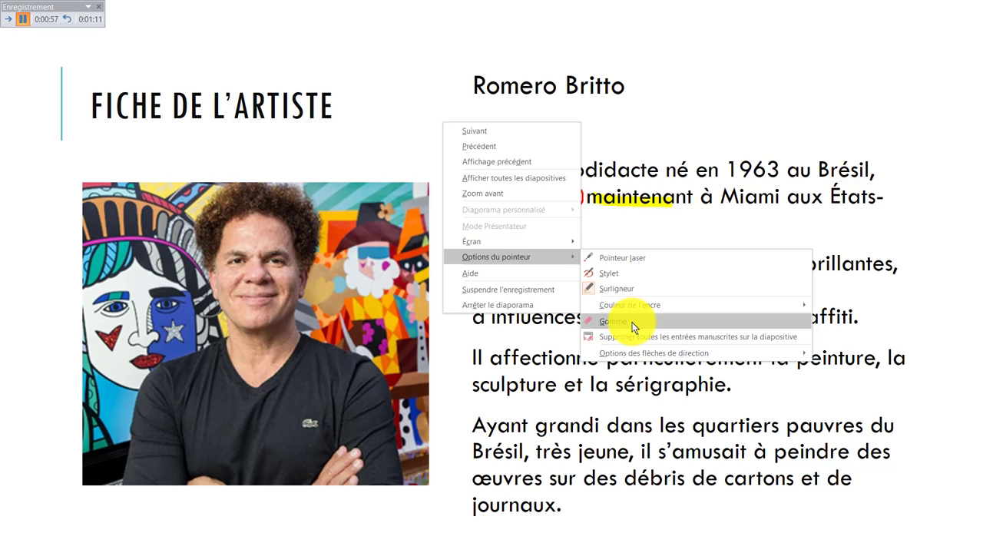
{"action": "mouse_move", "coordinate": [634, 308]}
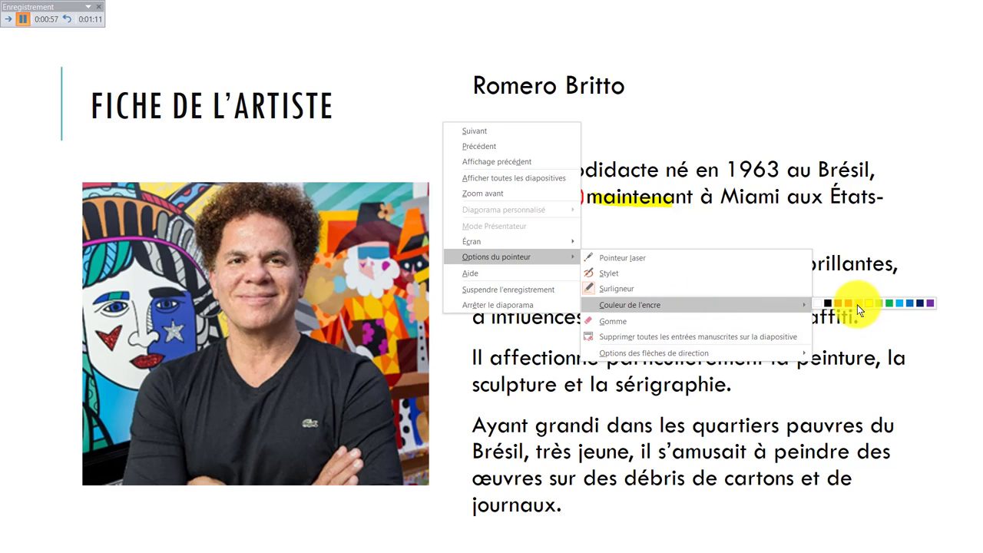
{"action": "left_click", "coordinate": [606, 274]}
{"action": "left_click_drag", "start_coordinate": [519, 244], "coordinate": [559, 229]}
Step: Change the ink colour to blue, circle 'œuvres', and reselect the Stylet pen
{"action": "right_click", "coordinate": [599, 241]}
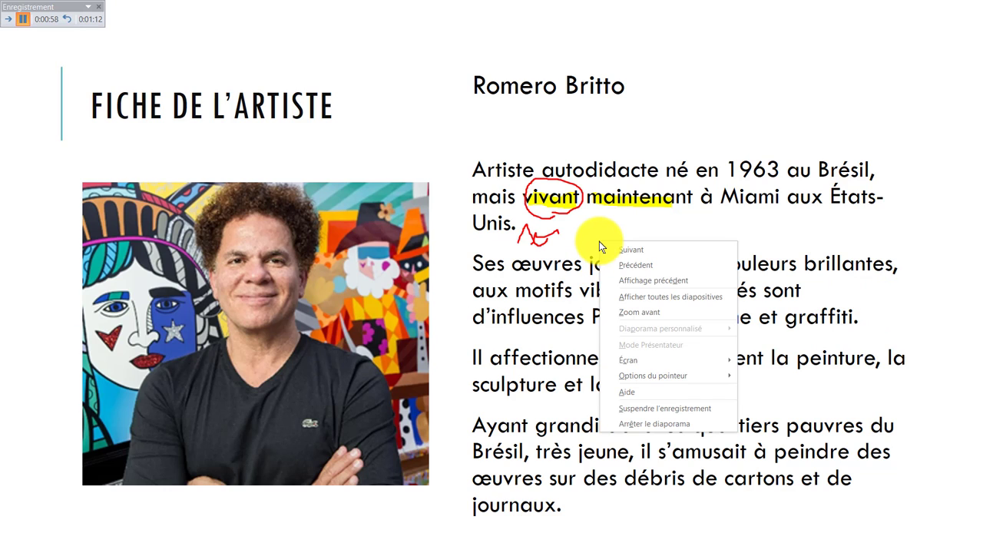
{"action": "mouse_move", "coordinate": [662, 375]}
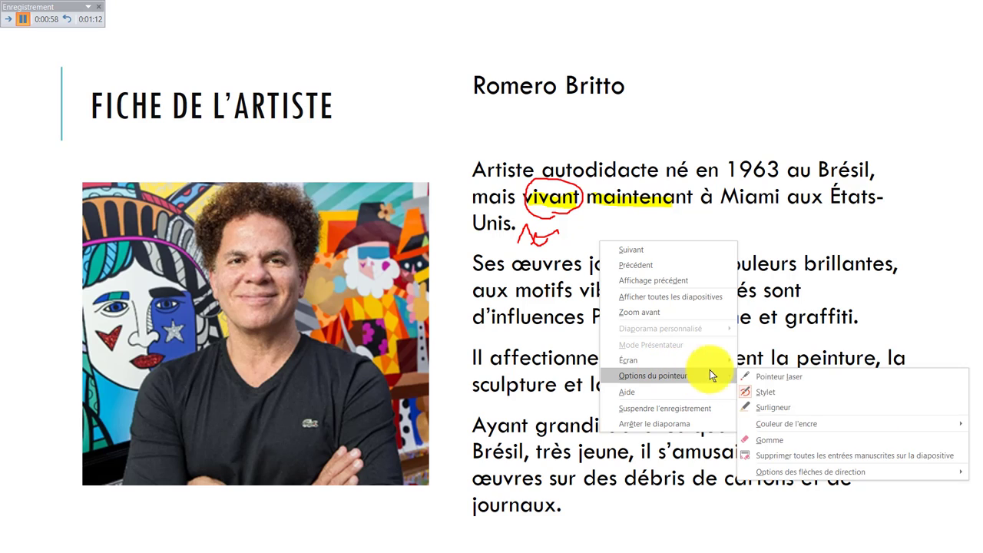
{"action": "mouse_move", "coordinate": [772, 425]}
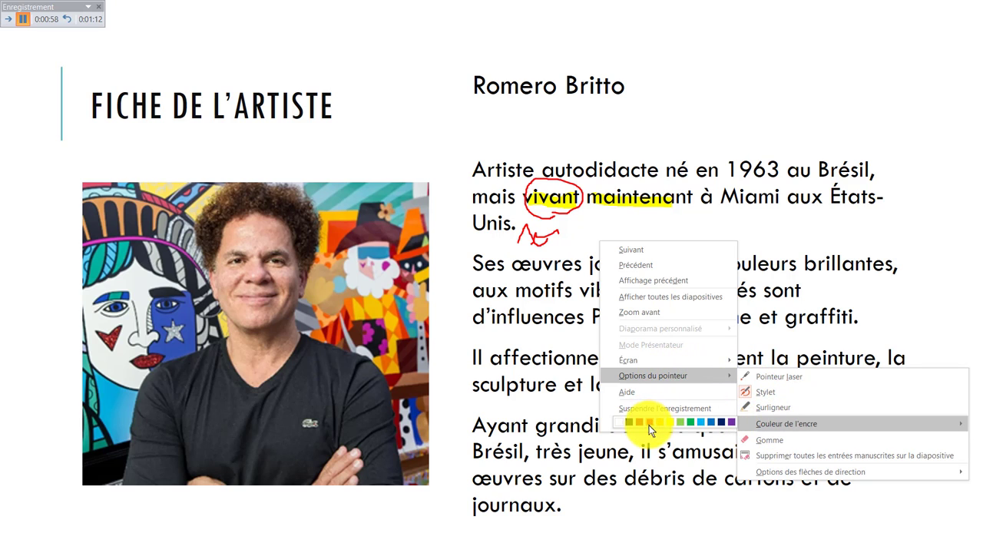
{"action": "left_click", "coordinate": [711, 421]}
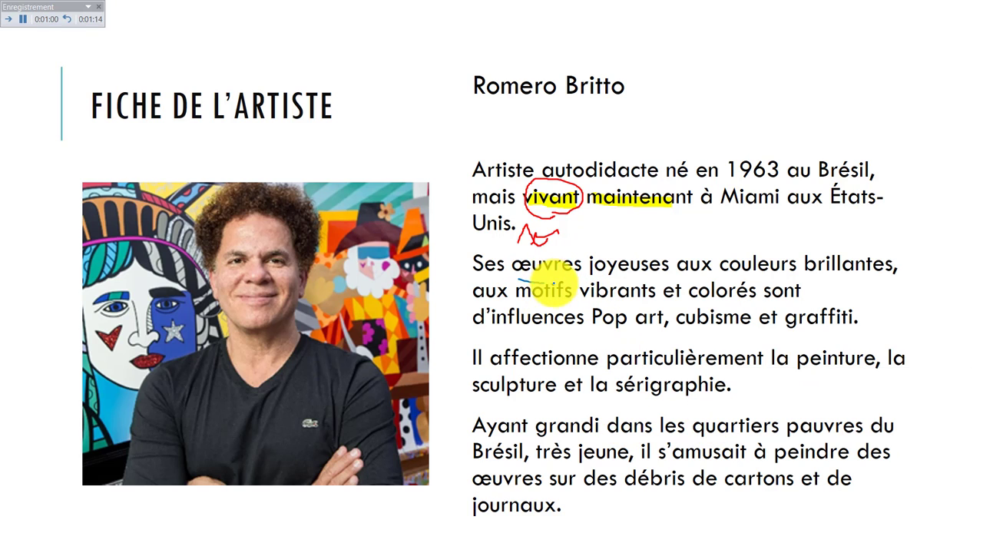
{"action": "left_click_drag", "start_coordinate": [569, 255], "coordinate": [521, 272]}
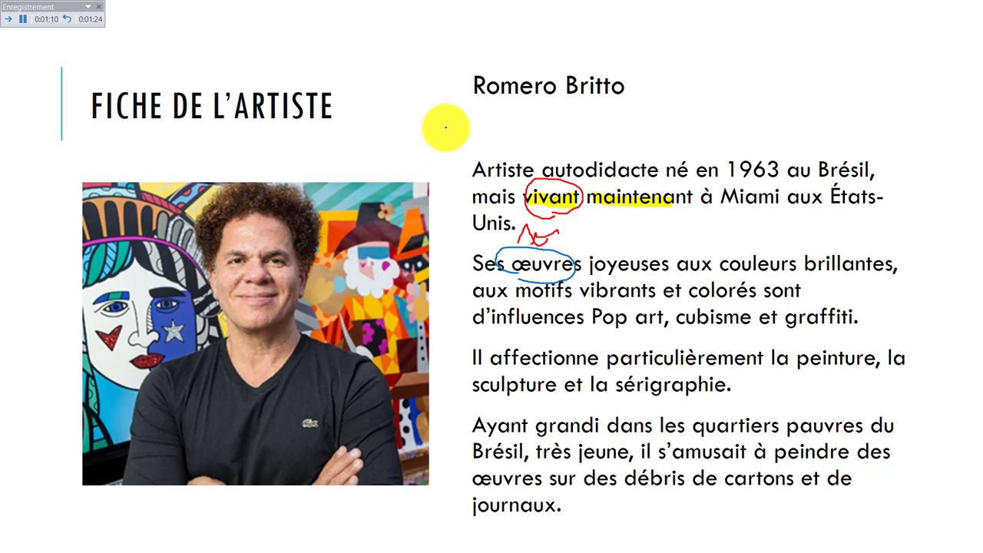
{"action": "right_click", "coordinate": [446, 128]}
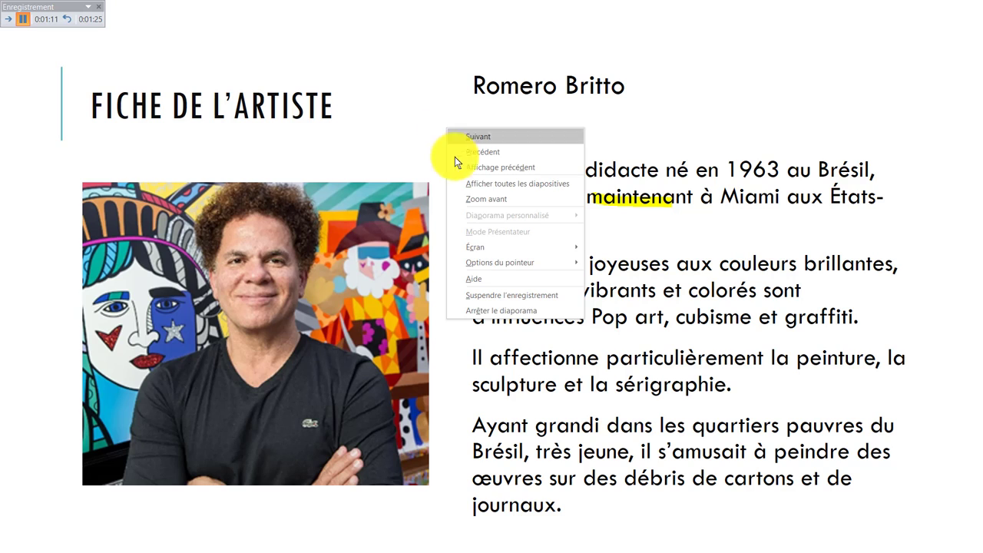
{"action": "mouse_move", "coordinate": [511, 262]}
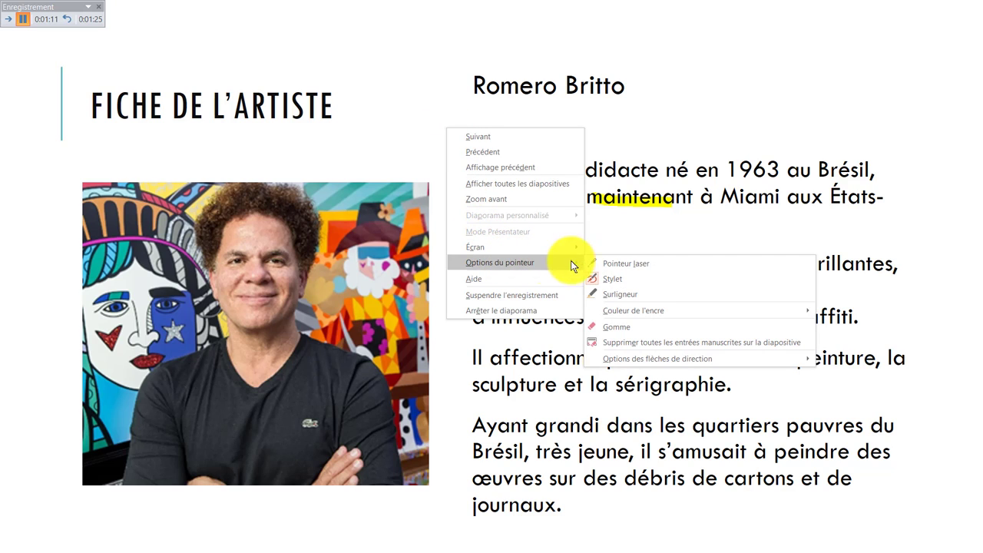
{"action": "left_click", "coordinate": [594, 280]}
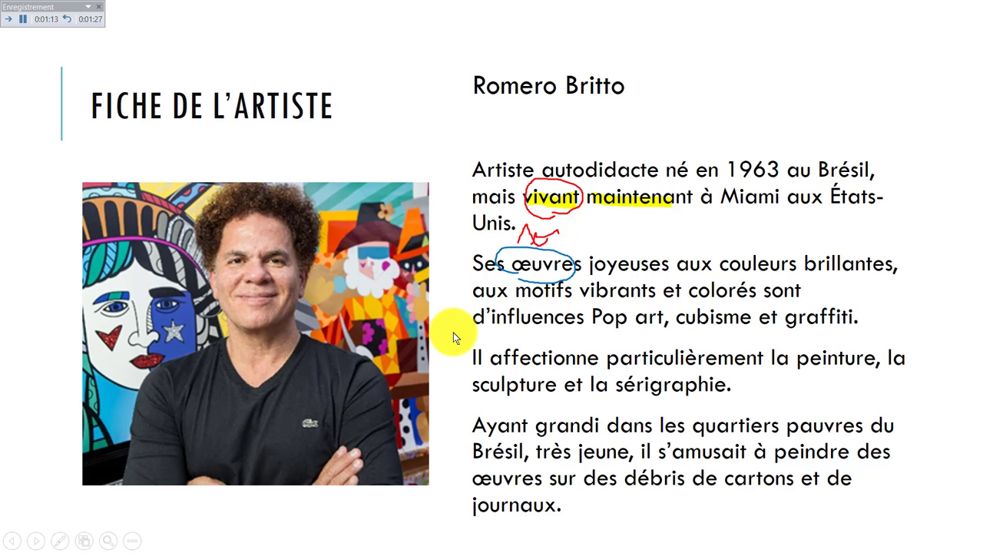
Step: Advance through the remaining slides to the example works, then end the recording with Esc
{"action": "key", "text": "Right"}
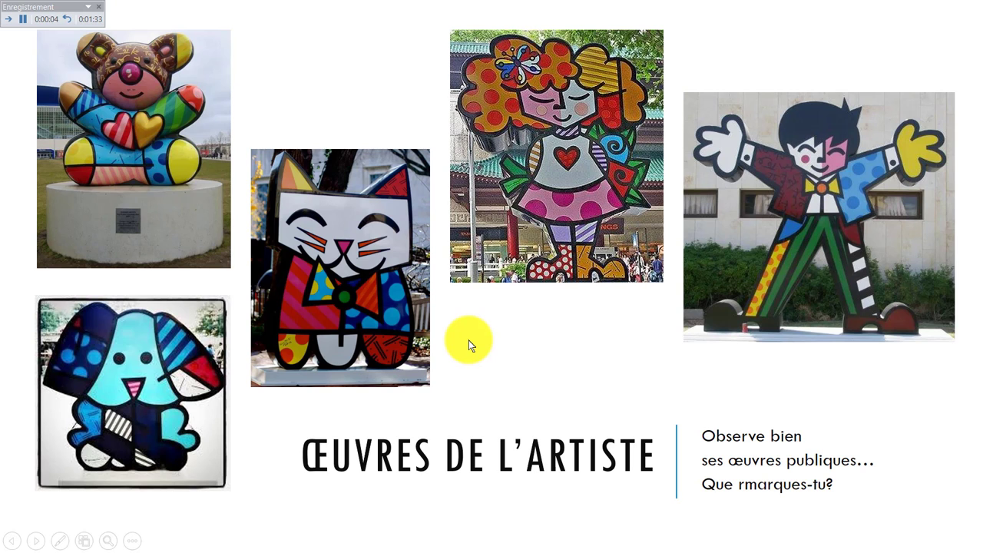
{"action": "key", "text": "Right"}
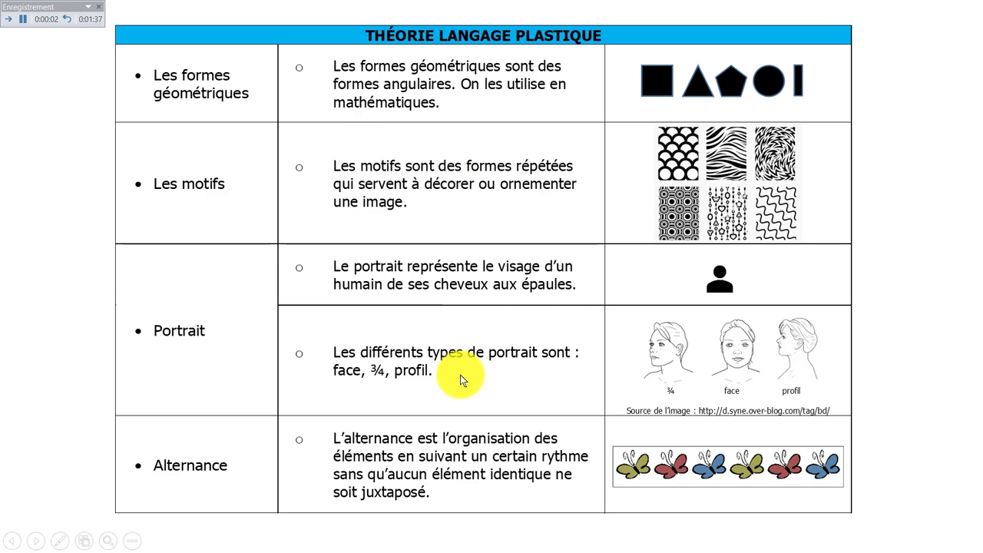
{"action": "key", "text": "Right"}
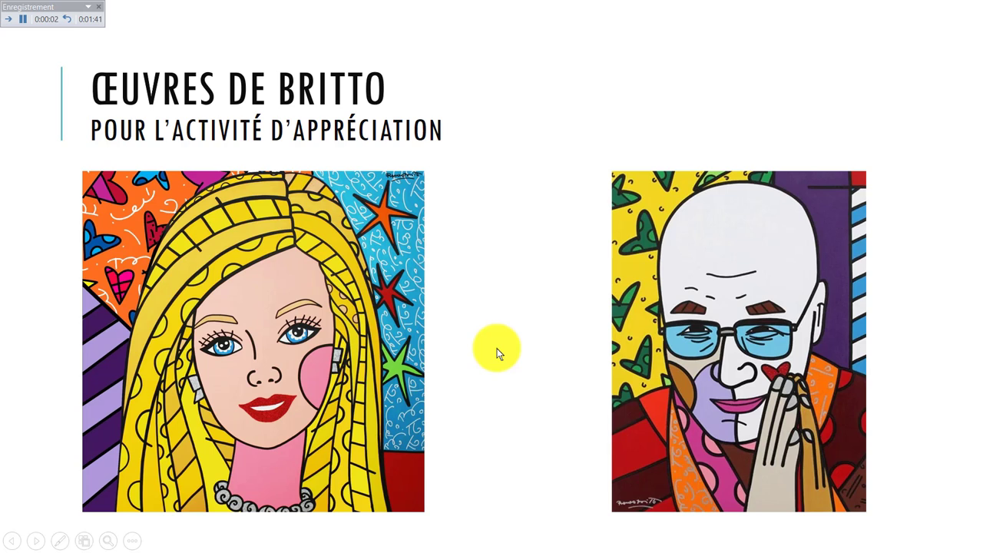
{"action": "left_click", "coordinate": [497, 352]}
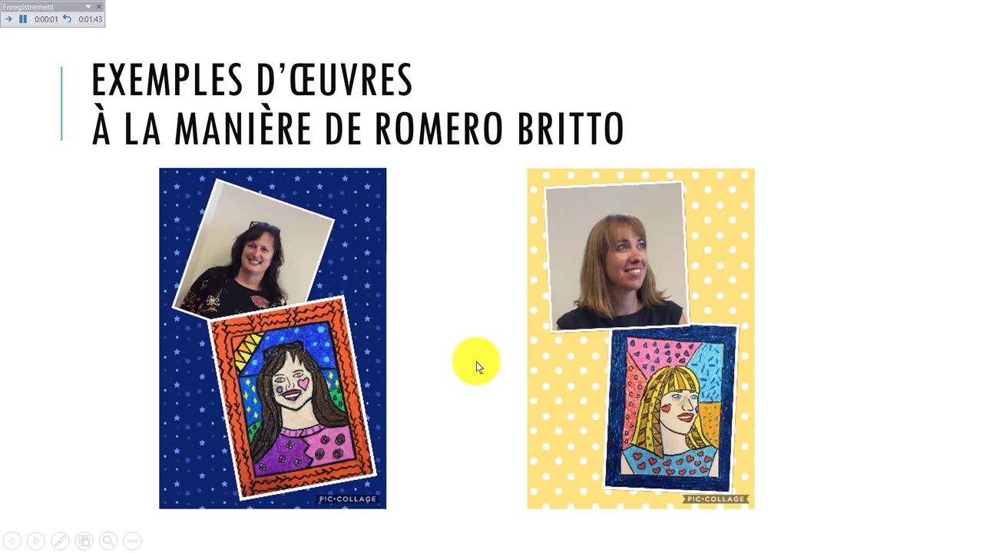
{"action": "key", "text": "Escape"}
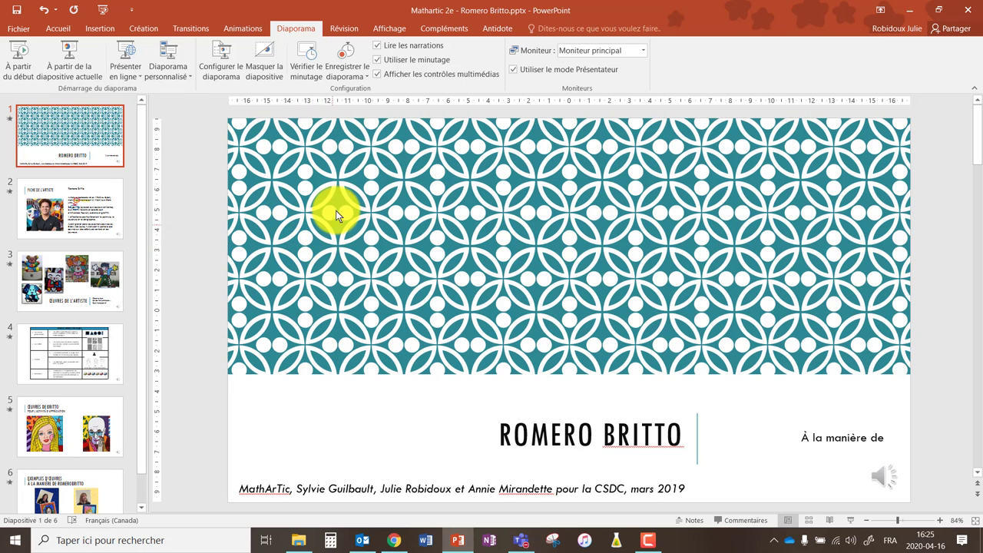
Step: Export as video at Qualité présentation, keeping recorded timings and narrations
{"action": "left_click", "coordinate": [21, 31]}
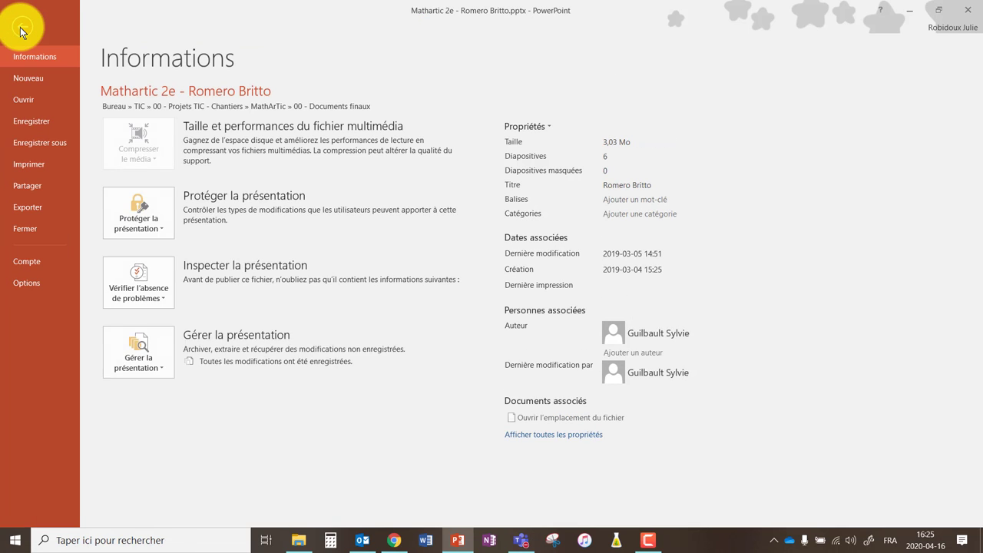
{"action": "left_click", "coordinate": [44, 209]}
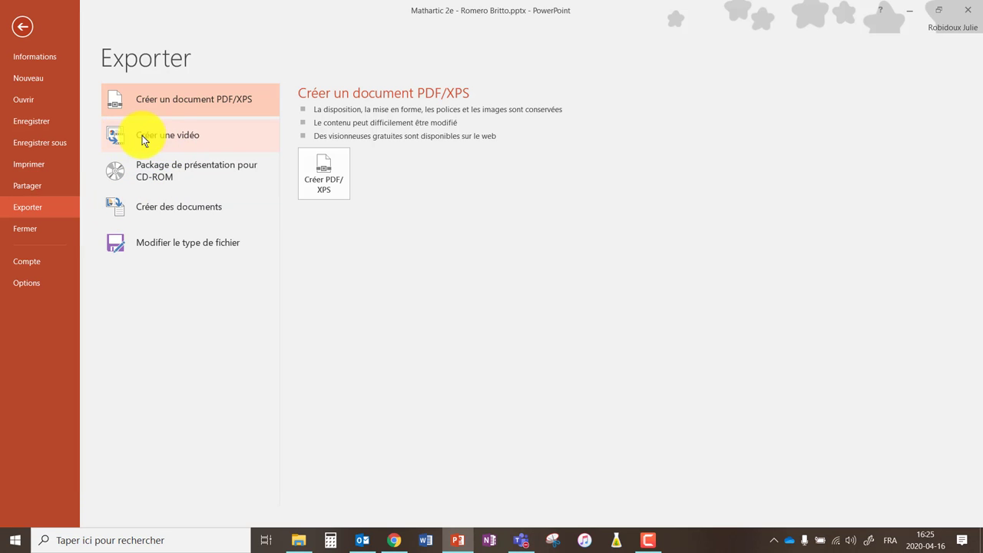
{"action": "left_click", "coordinate": [225, 142]}
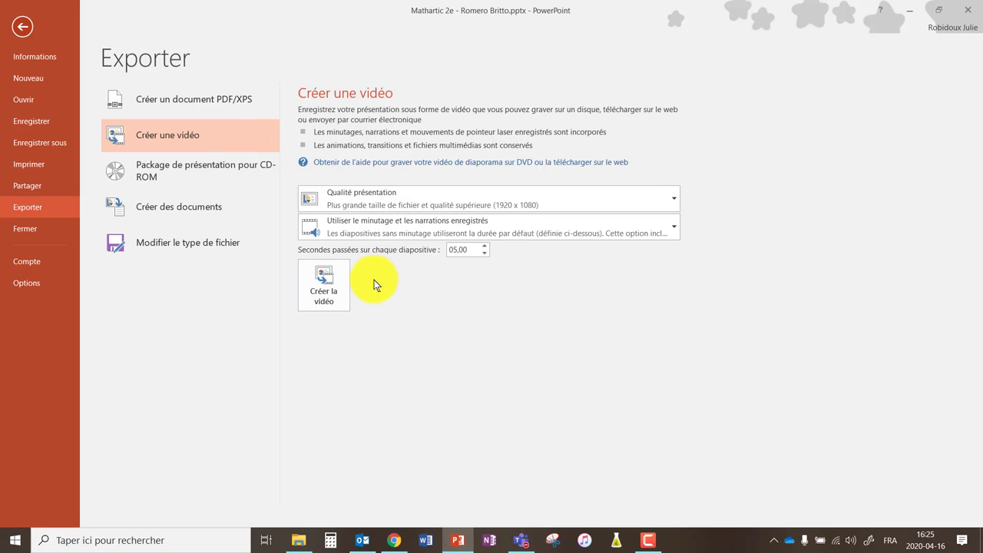
{"action": "left_click", "coordinate": [335, 287]}
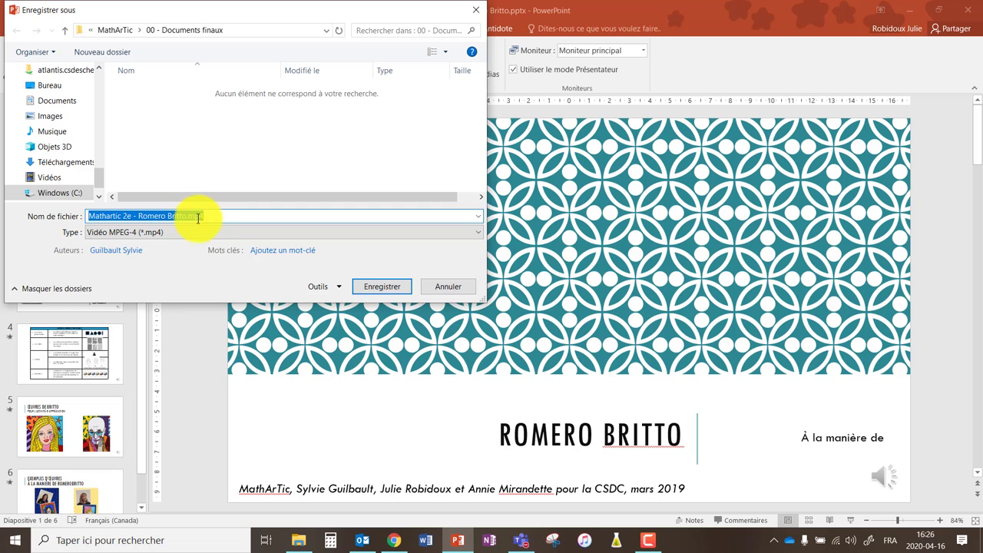
Step: Save the video as 'Mathartic 2e - Romero Britto.mp4' in '00 - Documents finaux'
{"action": "left_click", "coordinate": [375, 287]}
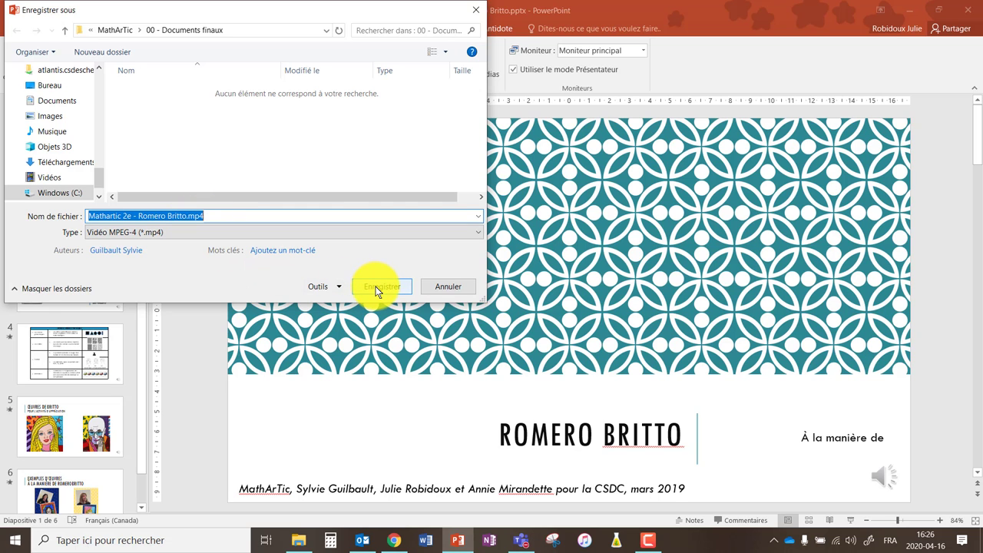